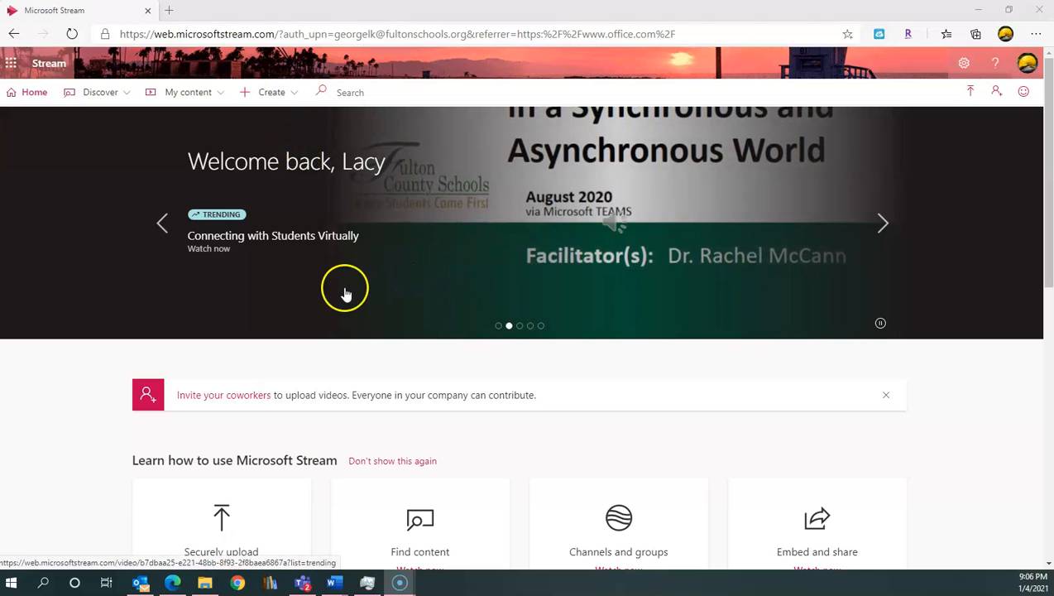
pyautogui.click(291, 95)
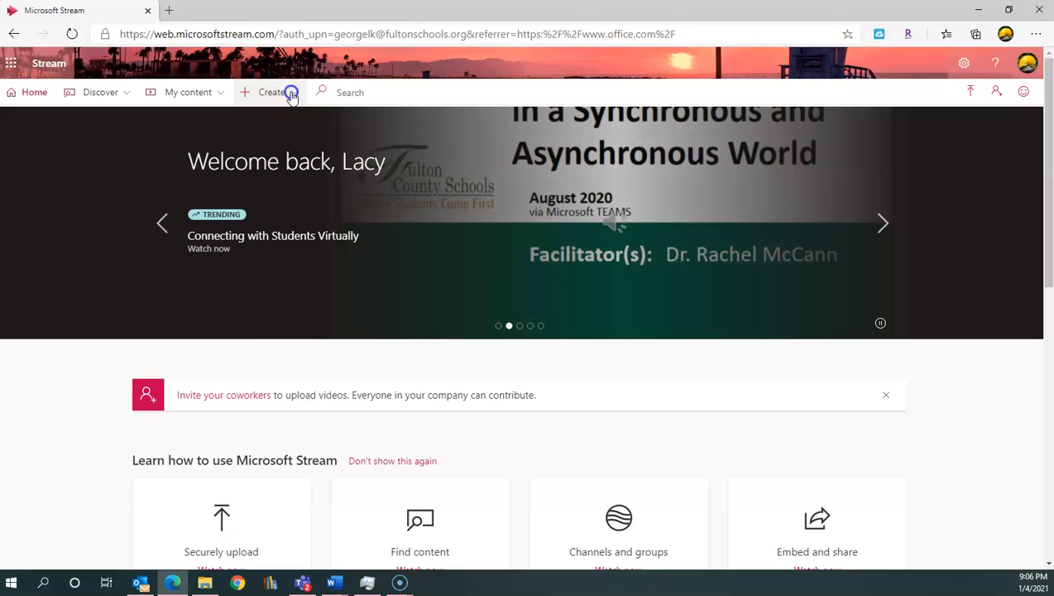
pyautogui.click(292, 123)
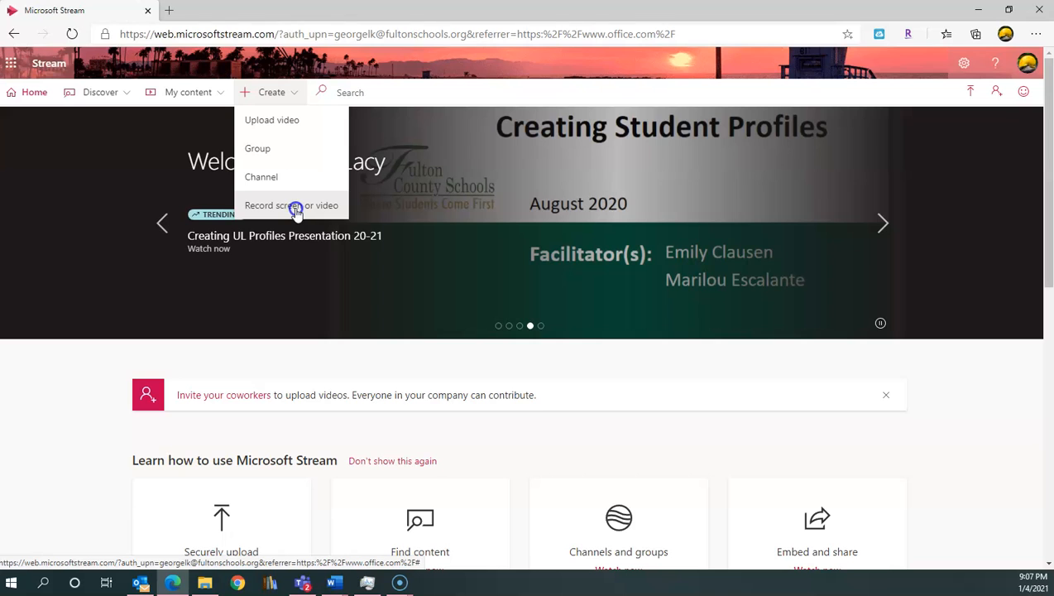
pyautogui.click(248, 203)
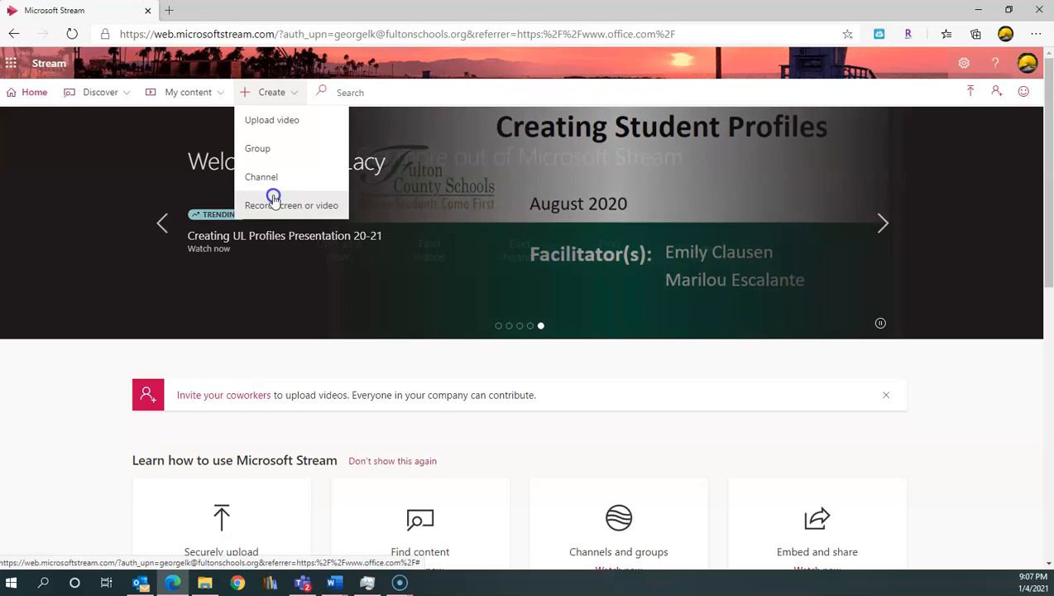
# Open the list of your own videos and look through the uploaded recordings down to the oldest ones
pyautogui.click(209, 93)
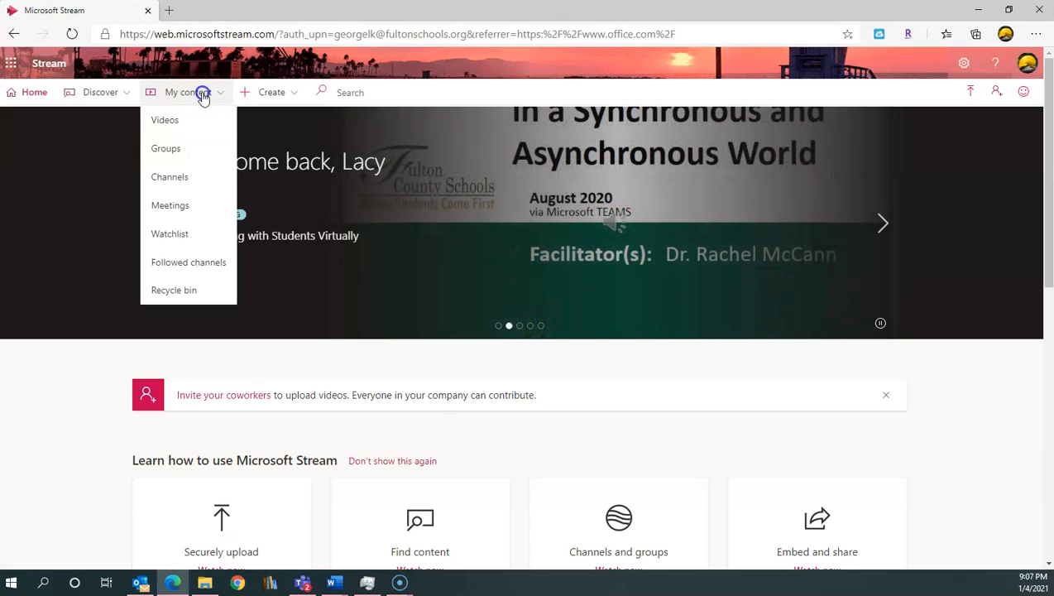
pyautogui.click(170, 125)
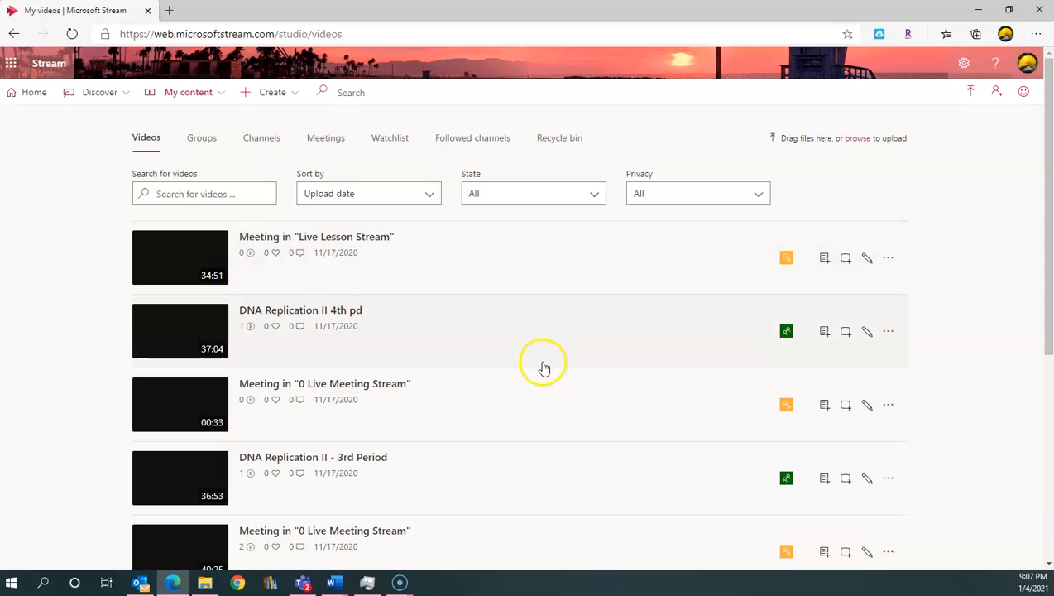
pyautogui.scroll(-5, 419, 381)
pyautogui.scroll(5, 423, 382)
pyautogui.scroll(-5, 423, 381)
pyautogui.scroll(5, 421, 381)
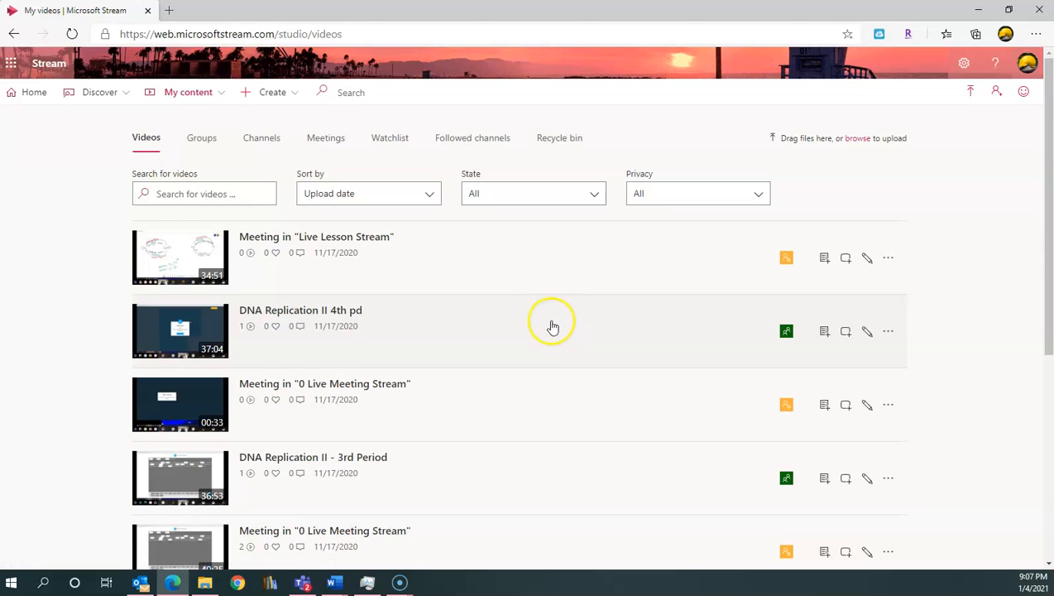
pyautogui.scroll(-5, 563, 335)
pyautogui.click(520, 495)
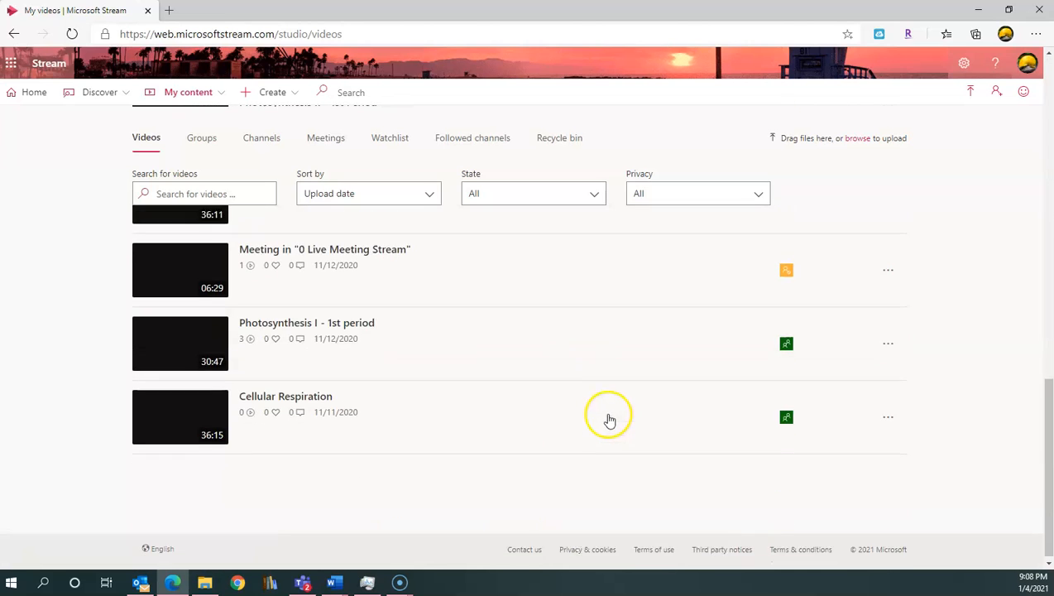
pyautogui.scroll(4, 610, 425)
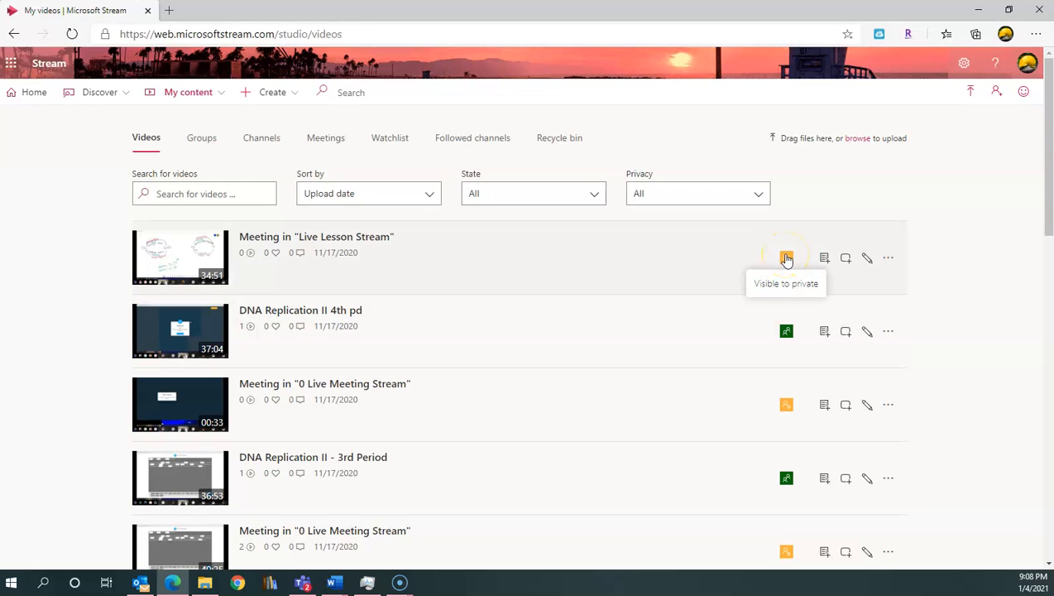
# Rename the video 'Meeting in "Live Lesson Stream"' as "Energetics Review 6th period" and apply the change
pyautogui.click(868, 262)
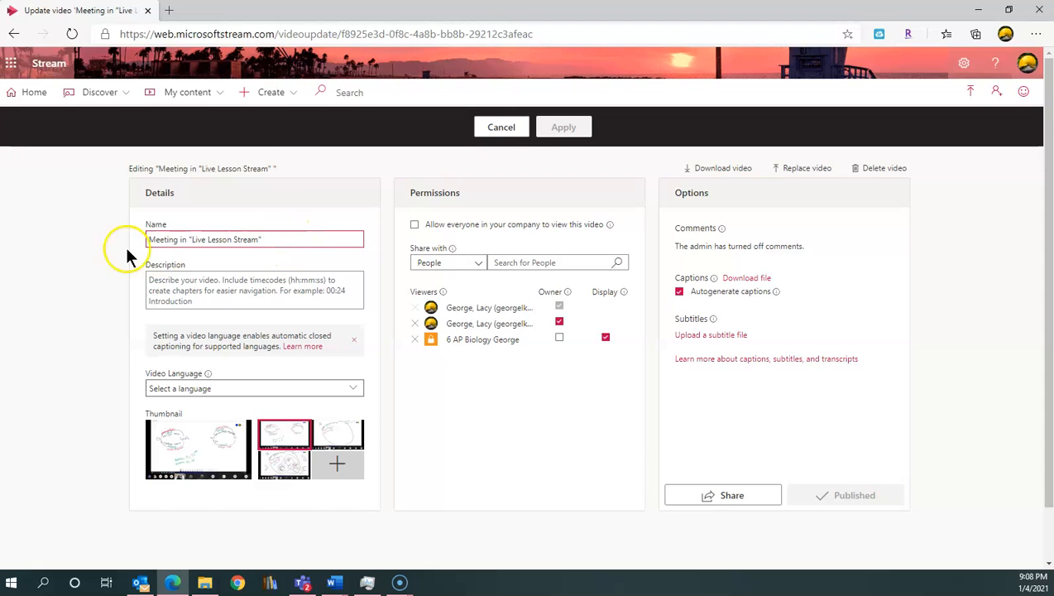
pyautogui.moveTo(287, 239); pyautogui.dragTo(119, 226)
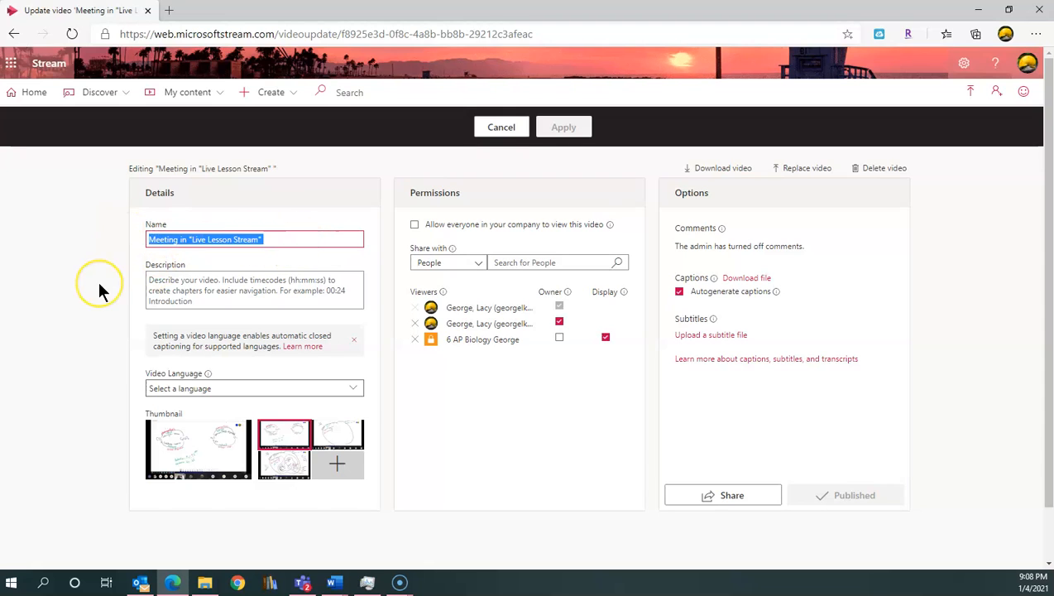
pyautogui.write('Ene')
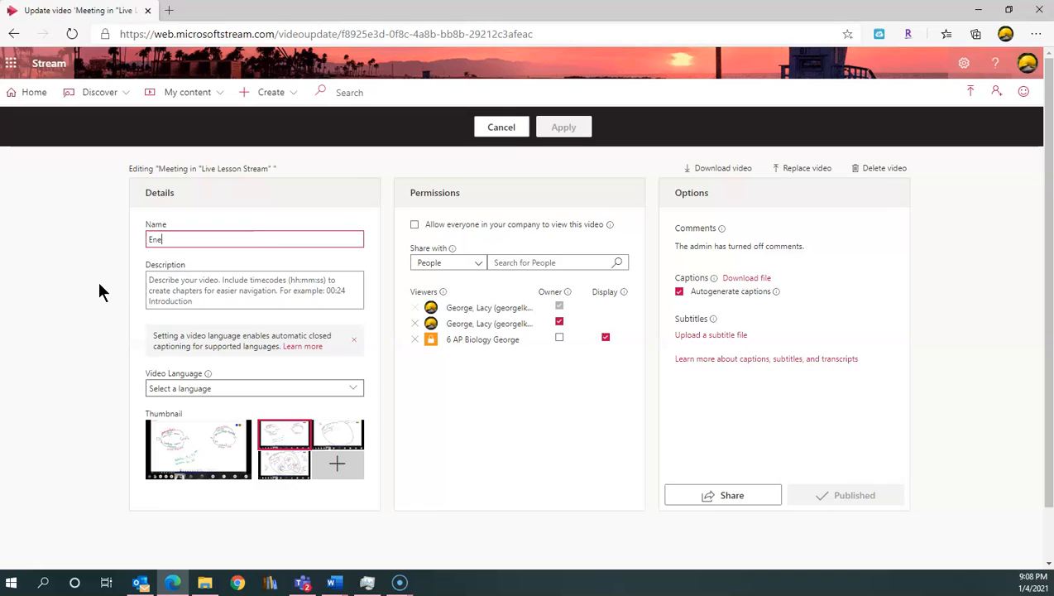
pyautogui.write('rgetics Review')
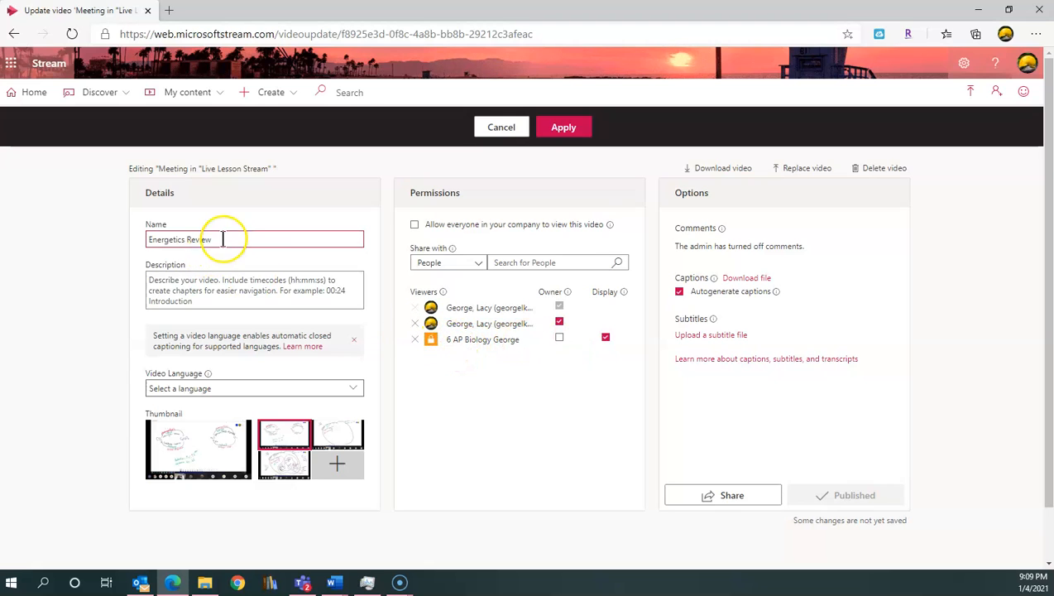
pyautogui.write('6th period')
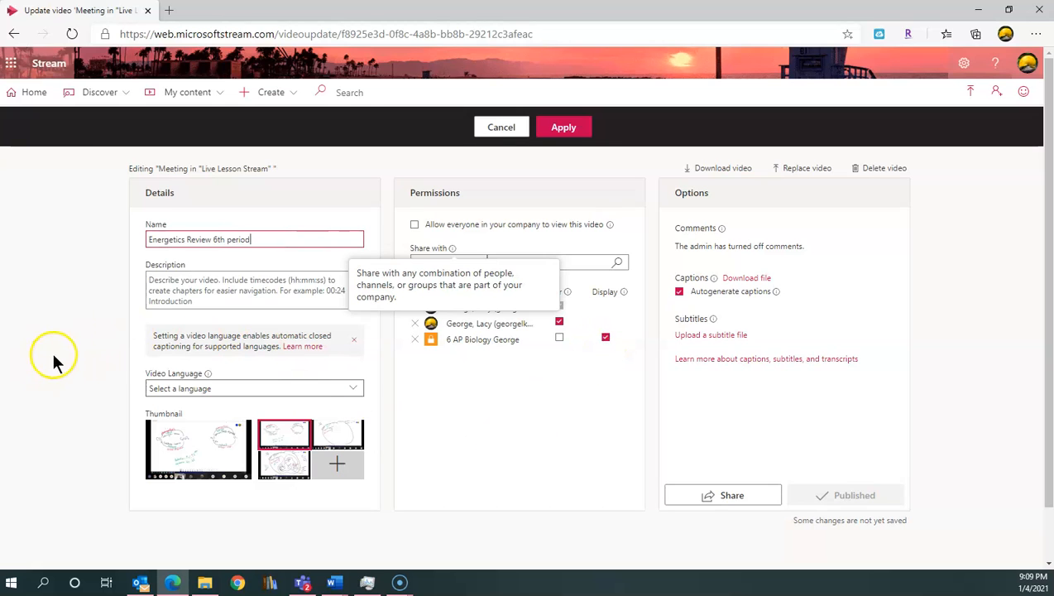
pyautogui.click(64, 322)
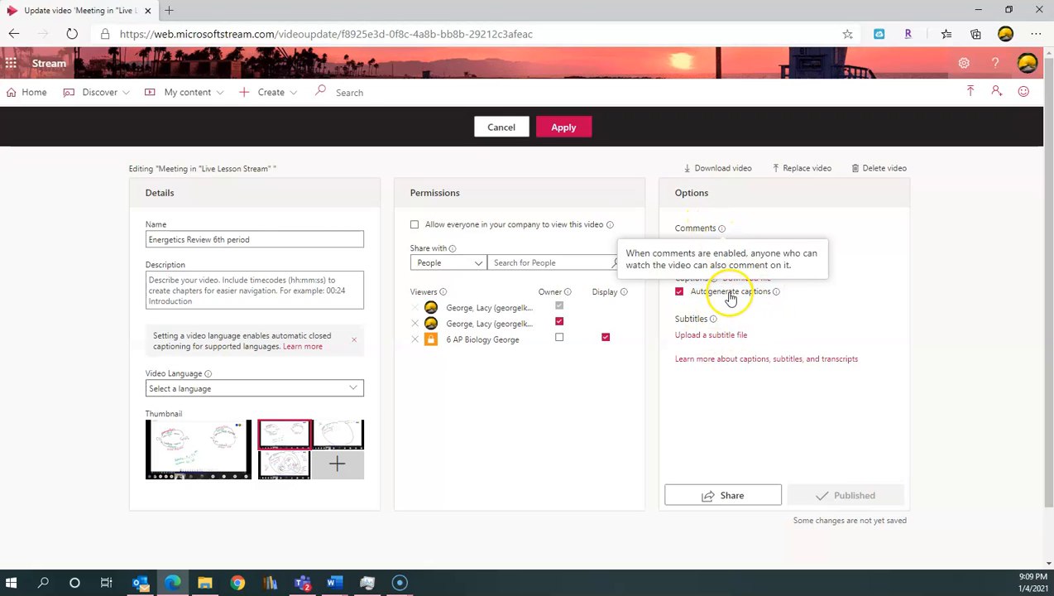
pyautogui.click(981, 222)
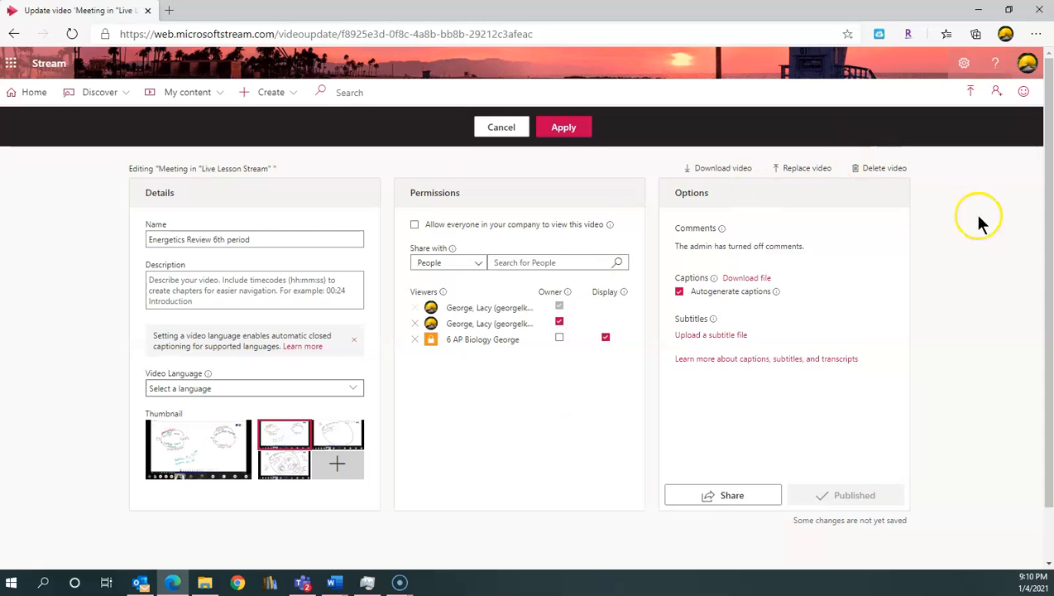
pyautogui.click(565, 128)
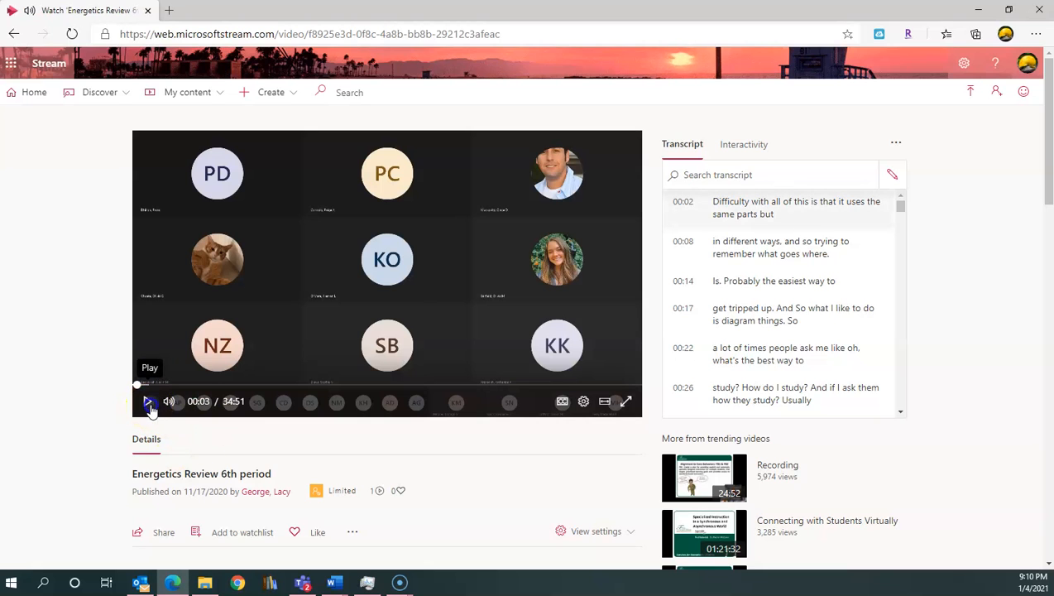
# Copy the direct link to the Energetics Review 6th period video from its sharing options and close the dialog
pyautogui.scroll(-2, 584, 441)
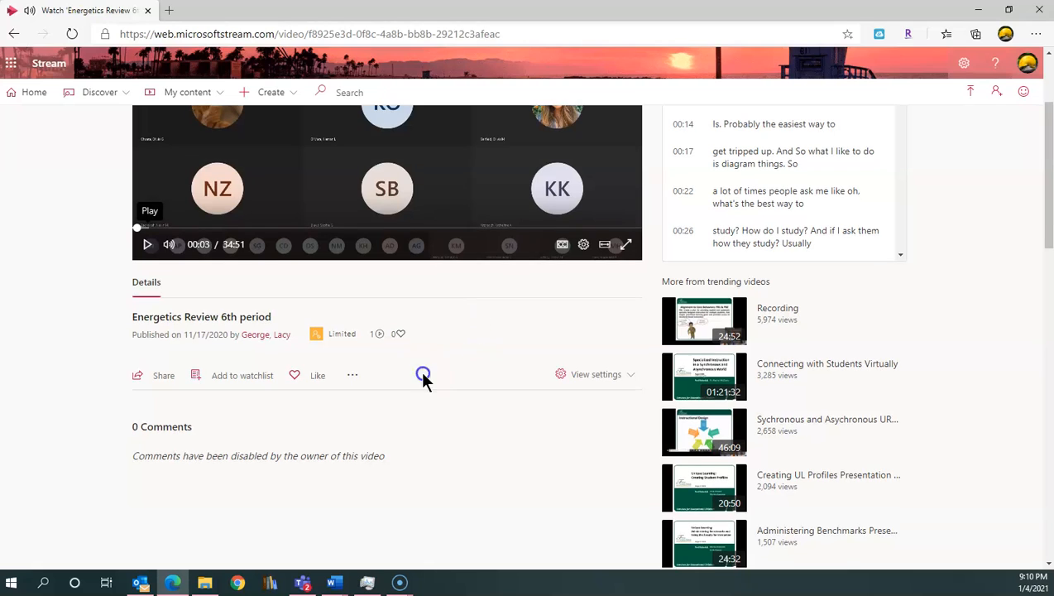
pyautogui.click(157, 379)
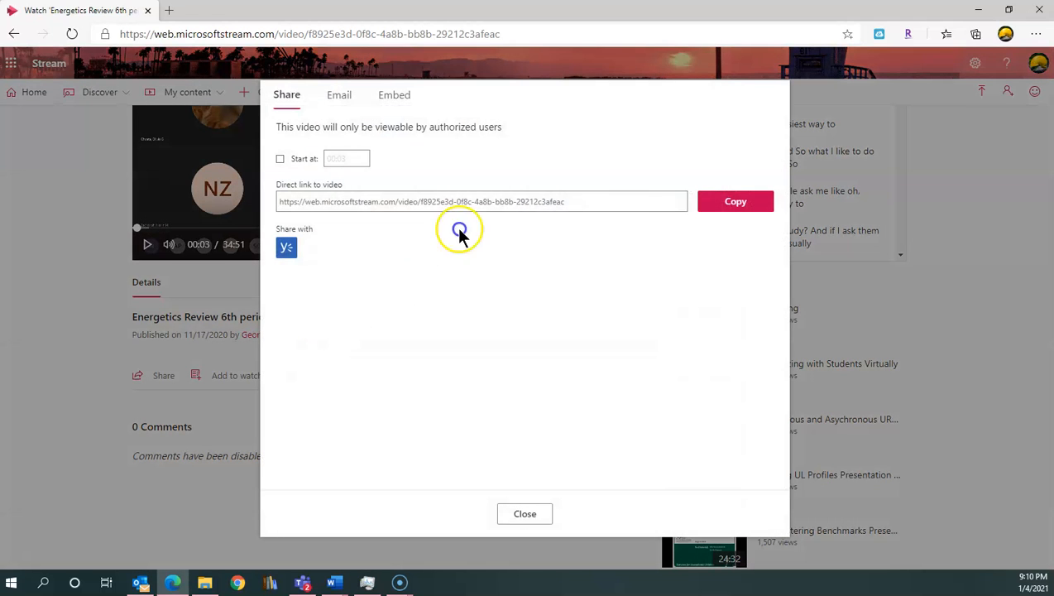
pyautogui.click(322, 201)
pyautogui.click(739, 203)
pyautogui.click(607, 218)
pyautogui.click(605, 208)
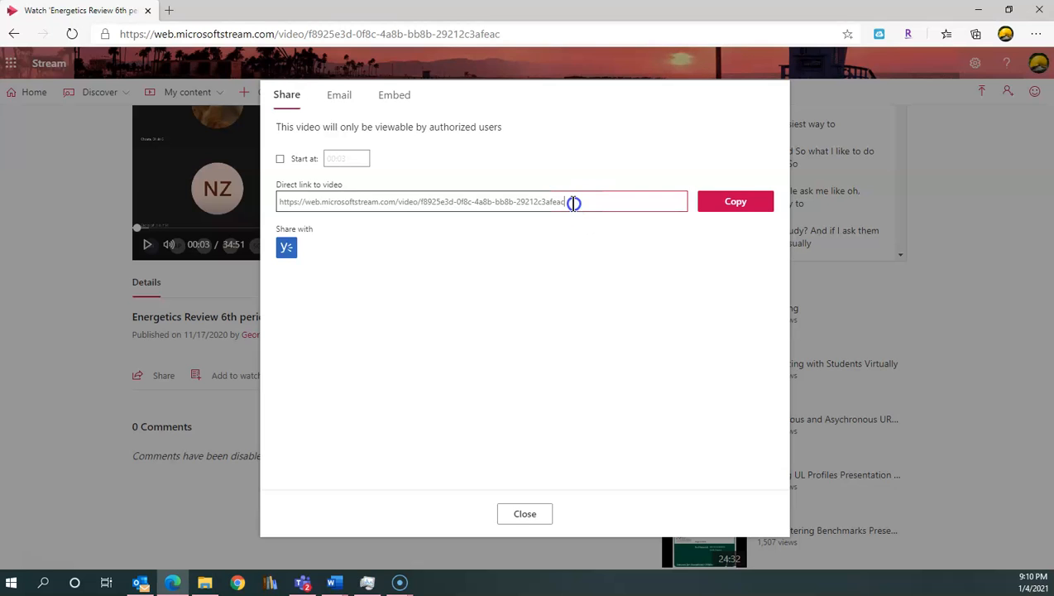
pyautogui.moveTo(590, 205); pyautogui.dragTo(249, 222)
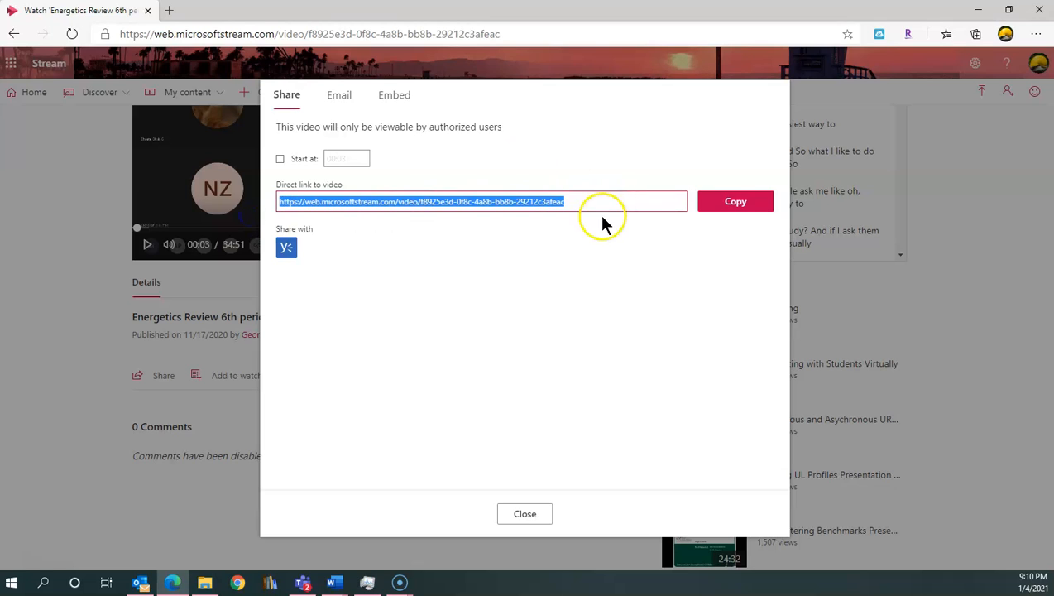
pyautogui.rightClick(484, 202)
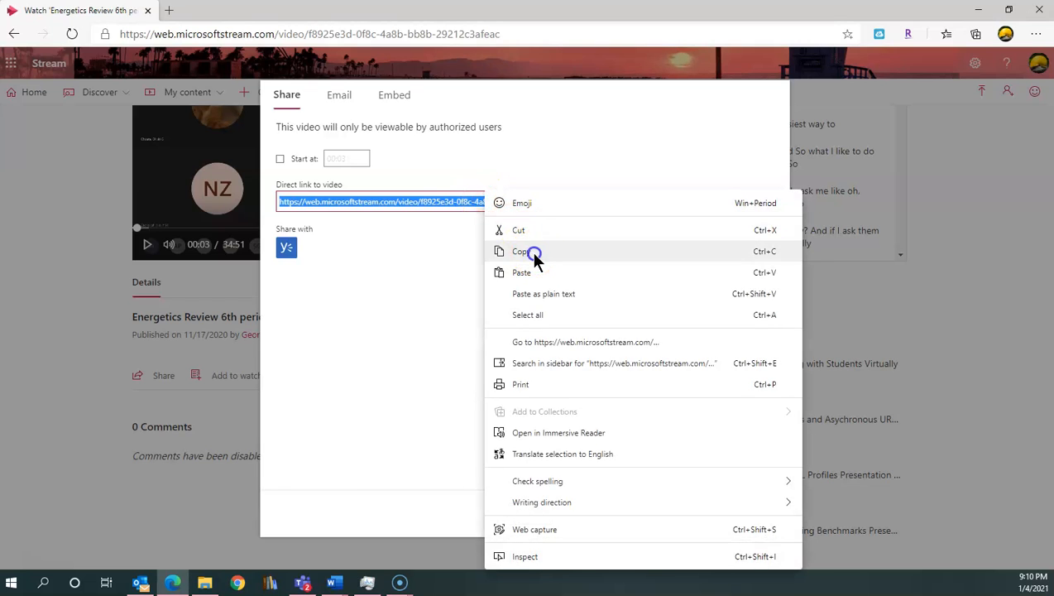
pyautogui.click(534, 252)
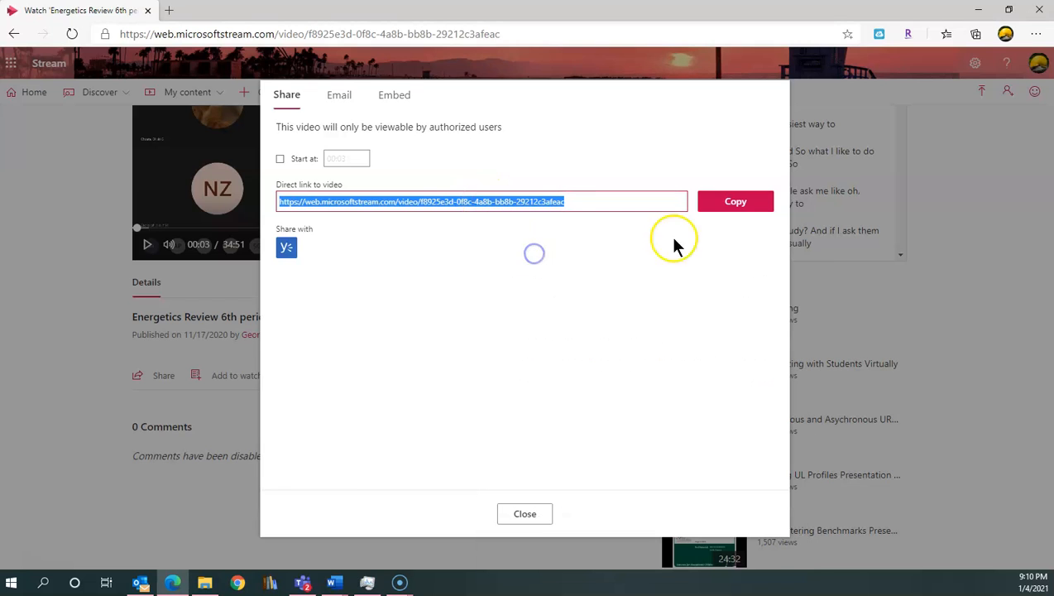
pyautogui.click(752, 217)
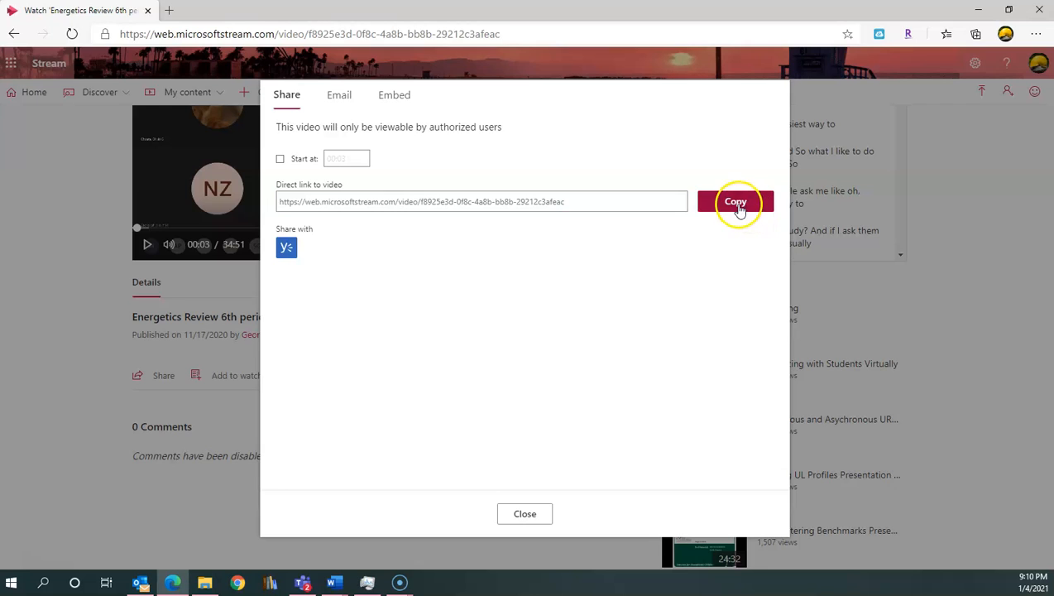
pyautogui.click(526, 514)
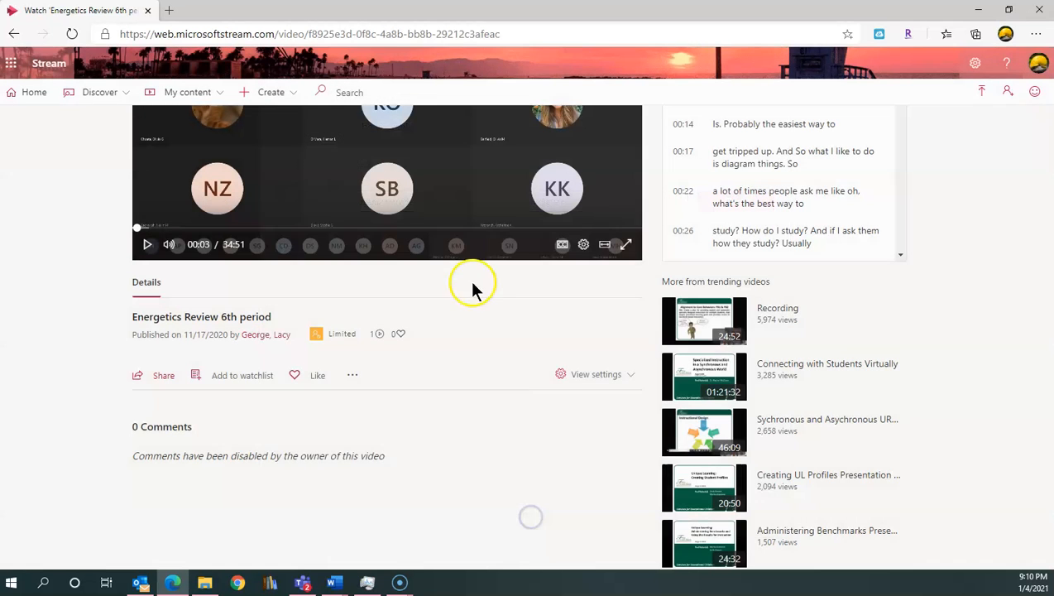
# Open the copied video link in a new browser tab
pyautogui.click(174, 15)
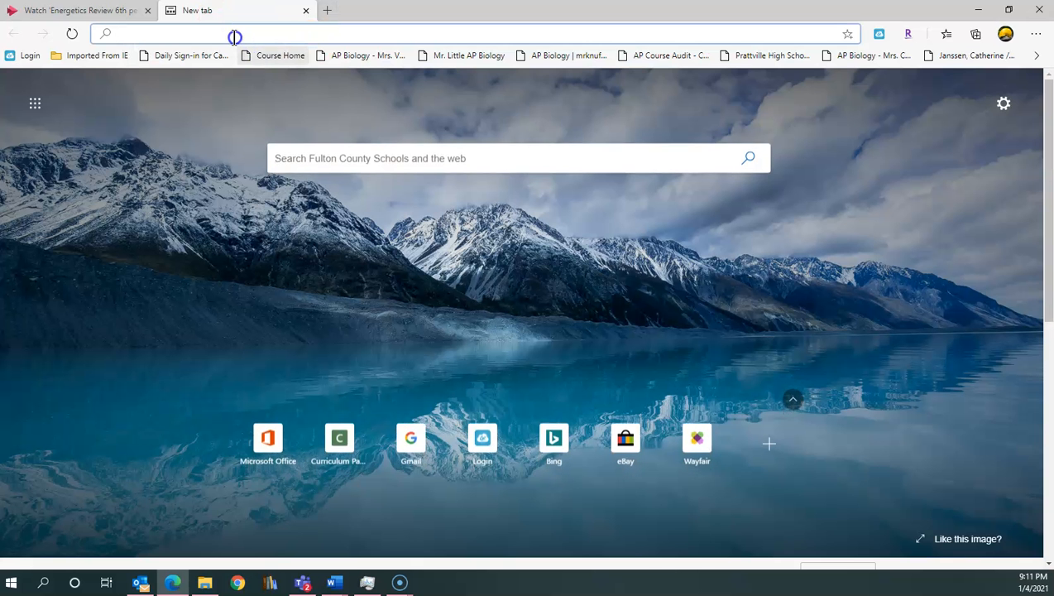
pyautogui.rightClick(238, 34)
pyautogui.click(274, 168)
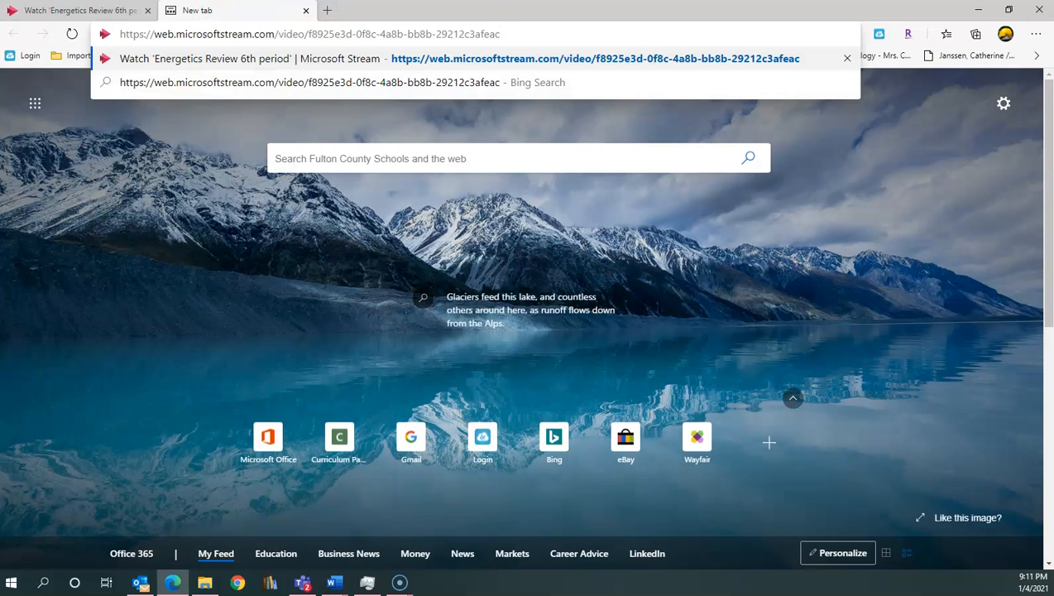
pyautogui.press('Return')
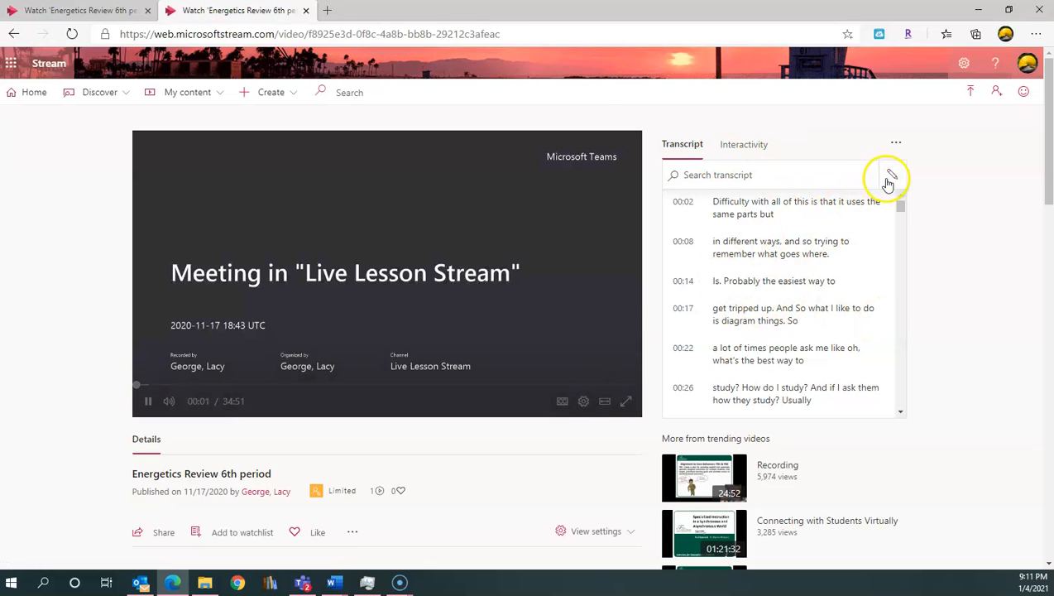
# Pause the video opened from the link and look through its transcript and page details
pyautogui.scroll(-1, 770, 275)
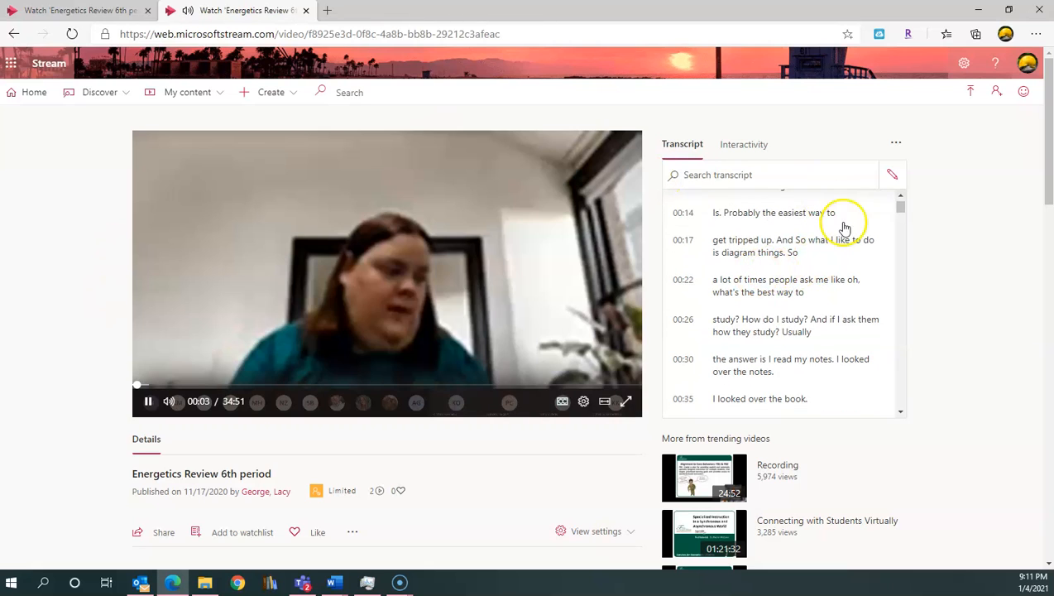
pyautogui.click(147, 401)
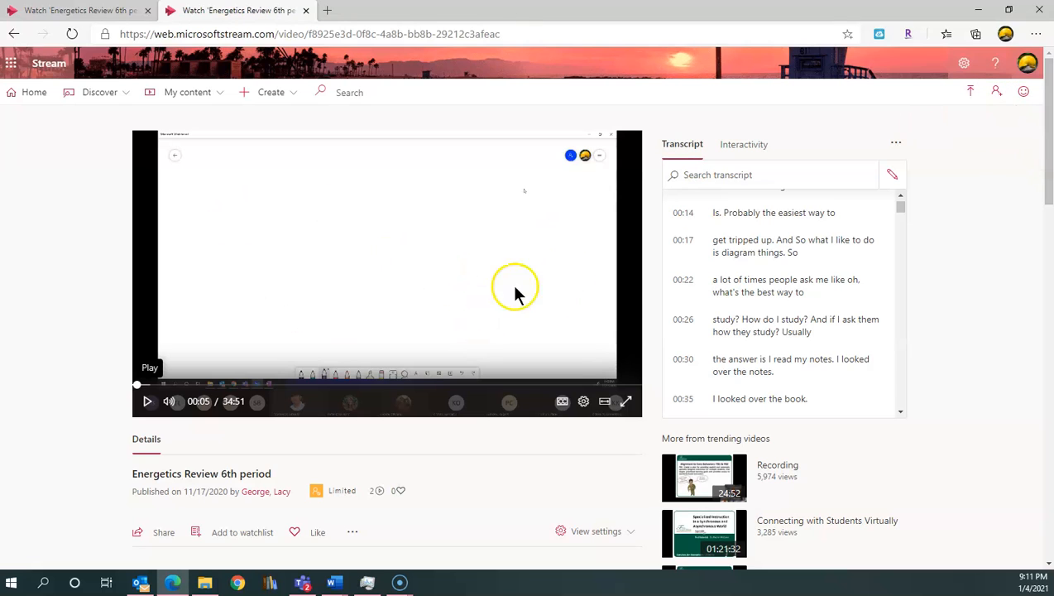
pyautogui.scroll(-1, 759, 339)
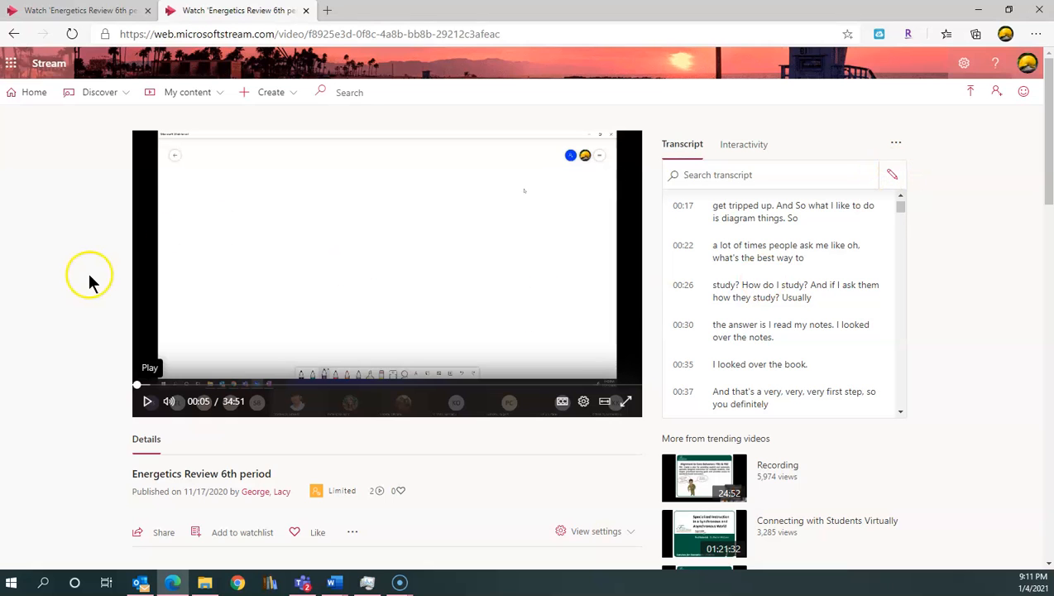
pyautogui.scroll(-3, 259, 279)
pyautogui.scroll(3, 516, 369)
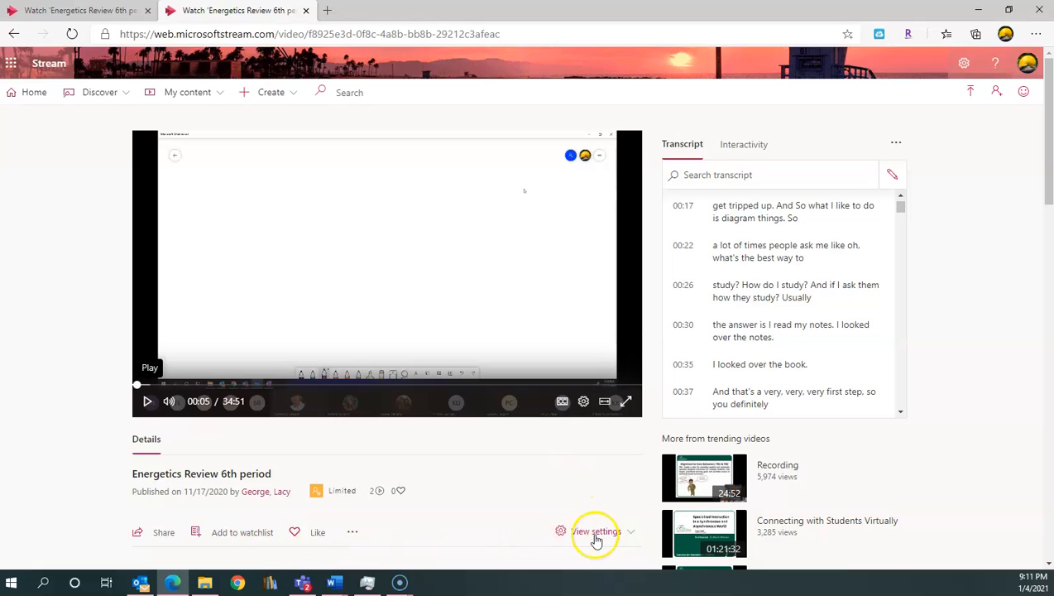
# Return to the original browser tab with the Energetics Review 6th period video and its player
pyautogui.click(73, 12)
pyautogui.scroll(2, 473, 416)
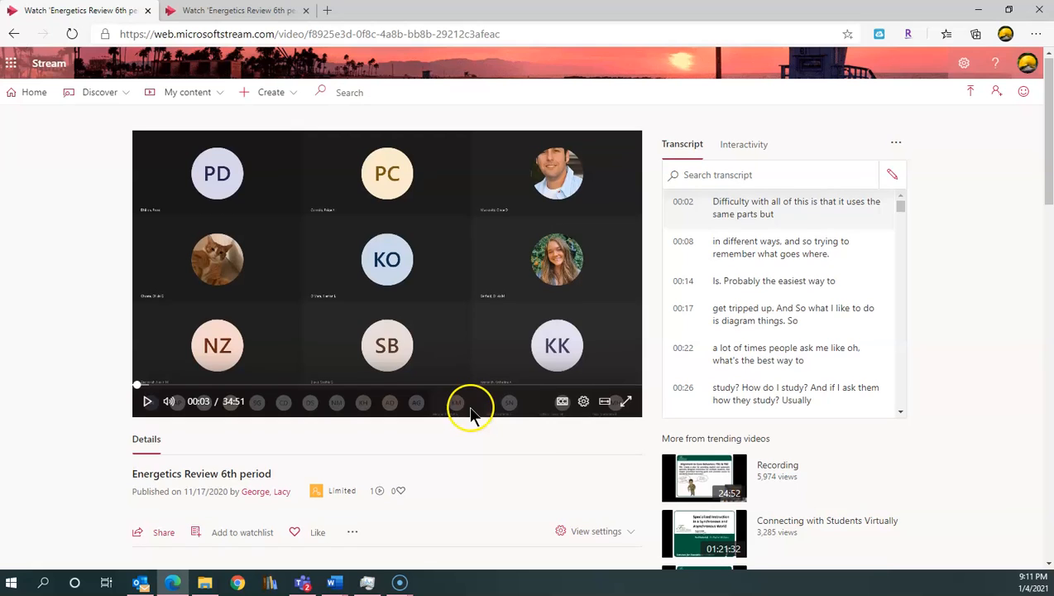